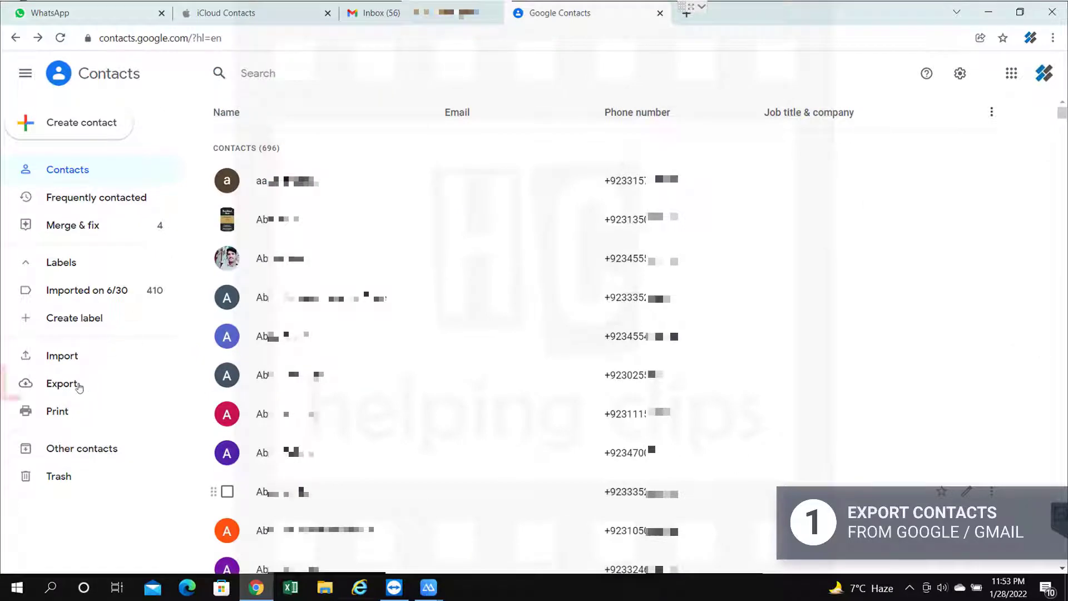
Export all 696 Google contacts in vCard (iOS Contacts) format, downloading contacts.vcf.
{"action": "left_click", "coordinate": [78, 384]}
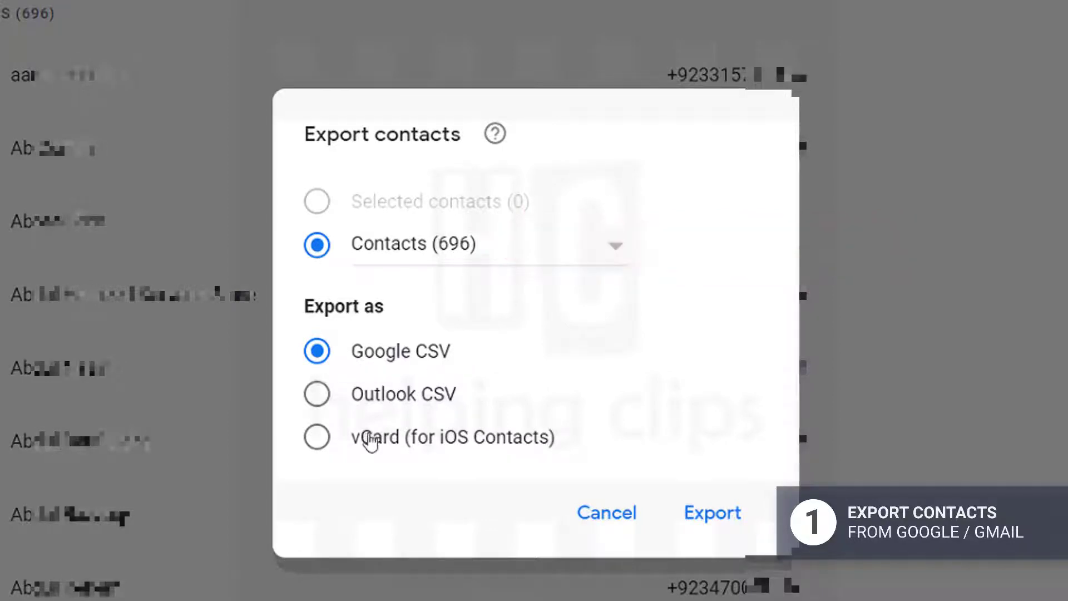
{"action": "left_click", "coordinate": [328, 451]}
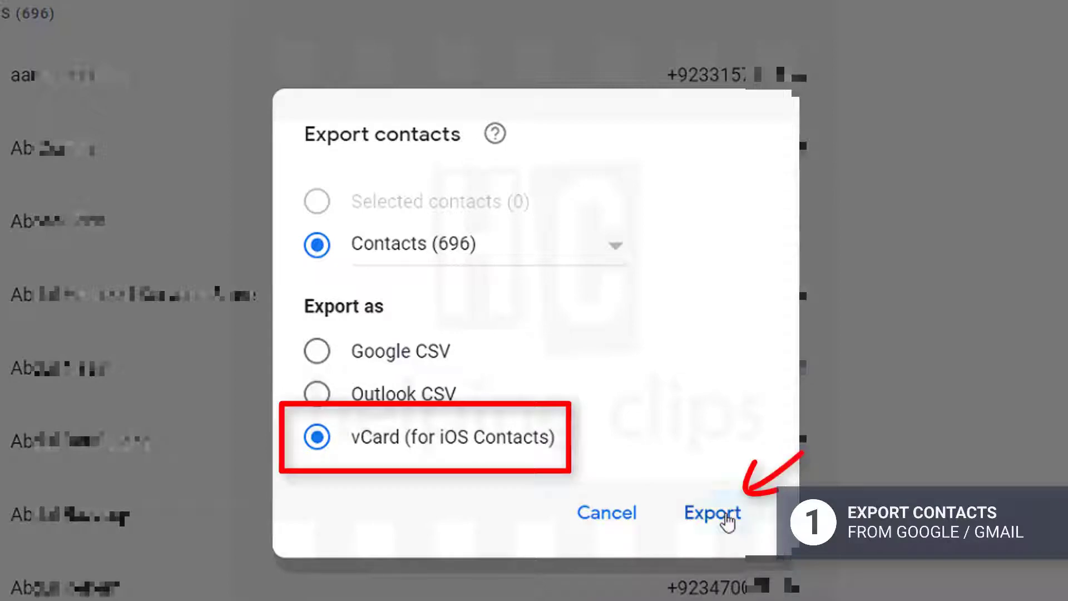
{"action": "left_click", "coordinate": [727, 522]}
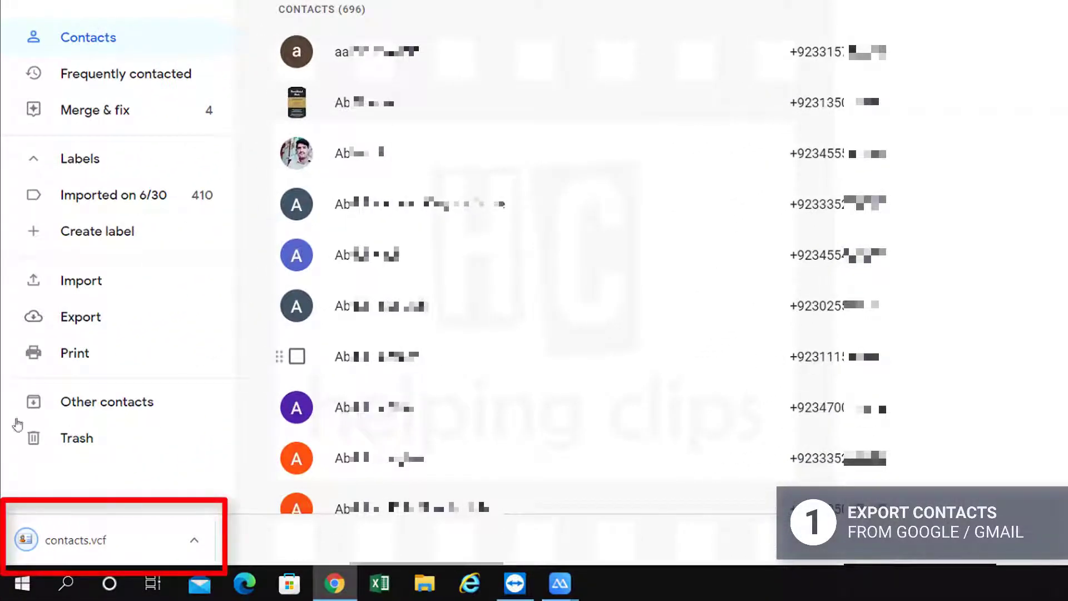
Confirm contacts.vcf (95 KB) in Downloads, then minimize Explorer to return to the iCloud browser.
{"action": "left_click", "coordinate": [194, 539]}
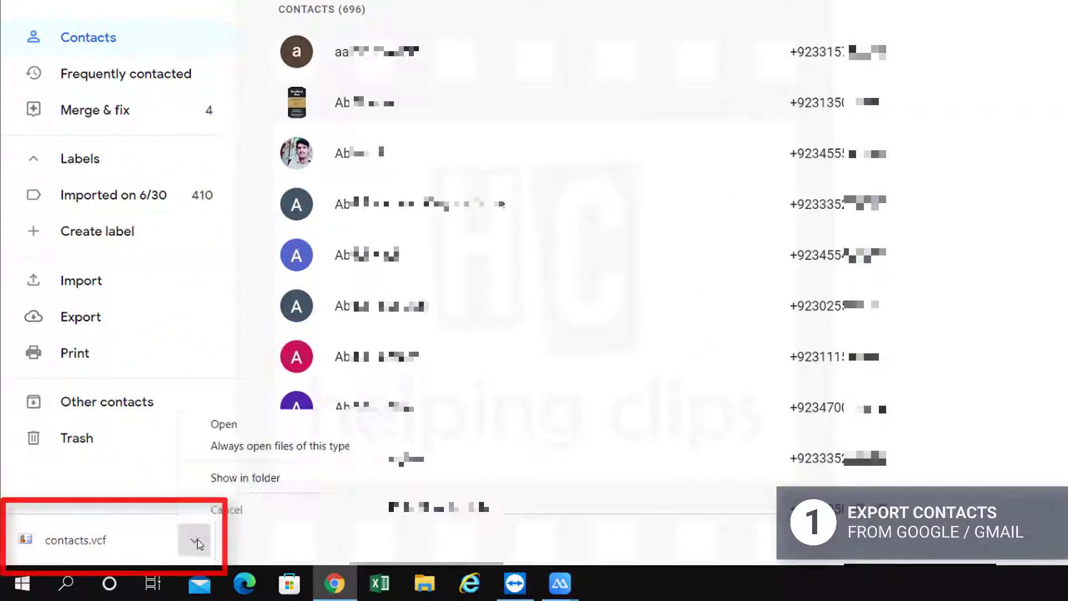
{"action": "left_click", "coordinate": [276, 479]}
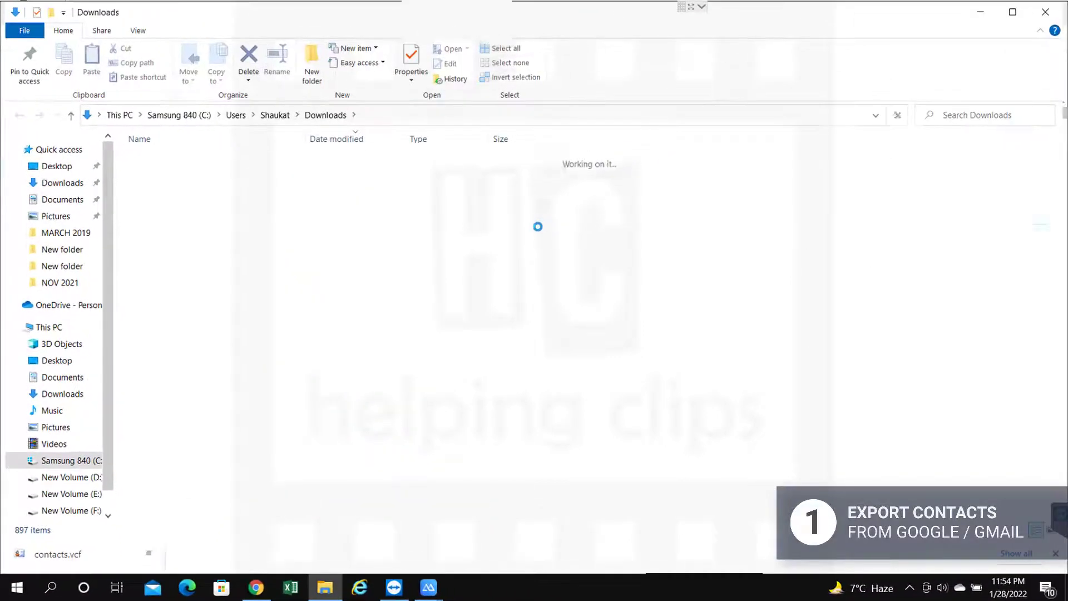
{"action": "left_click", "coordinate": [980, 9]}
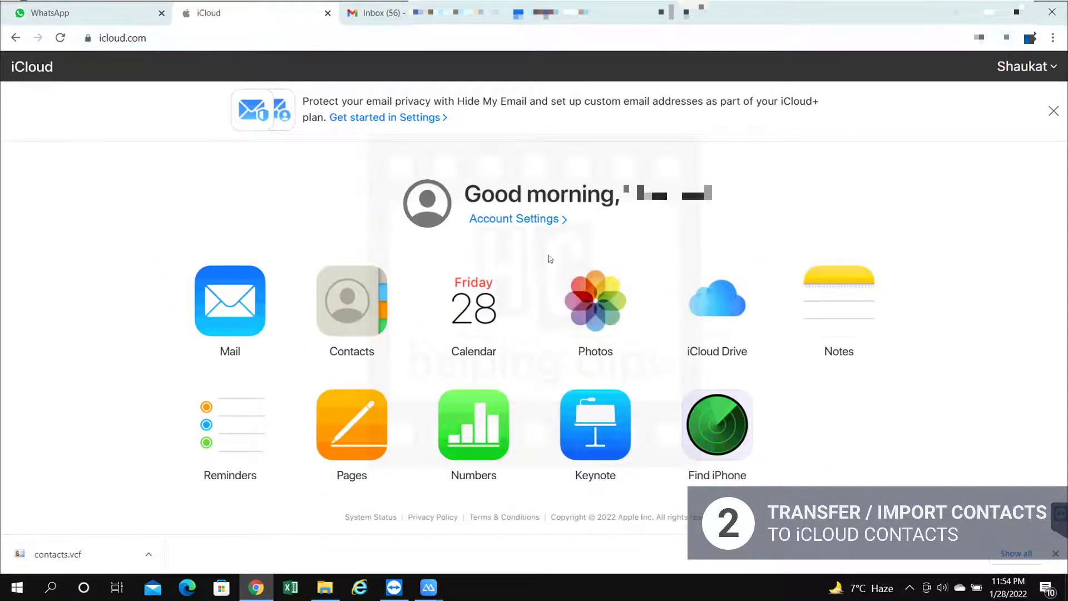
Open iCloud Contacts and scroll to the bottom to confirm only 29 existing contacts.
{"action": "left_click", "coordinate": [373, 316]}
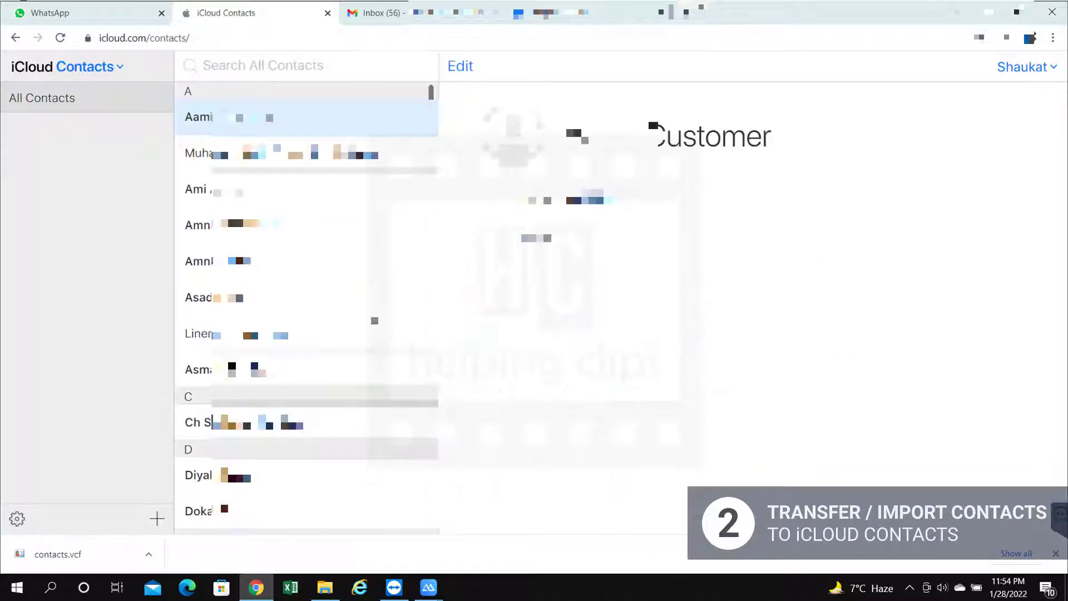
{"action": "scroll", "coordinate": [307, 335], "scroll_direction": "down", "scroll_amount": 15}
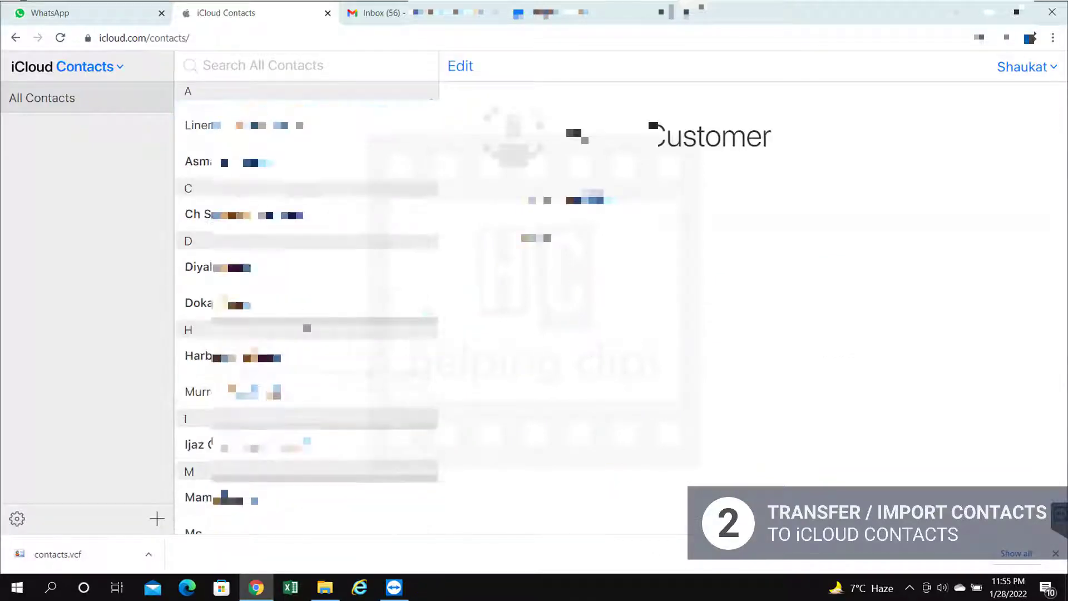
{"action": "scroll", "coordinate": [307, 335], "scroll_direction": "down", "scroll_amount": 1}
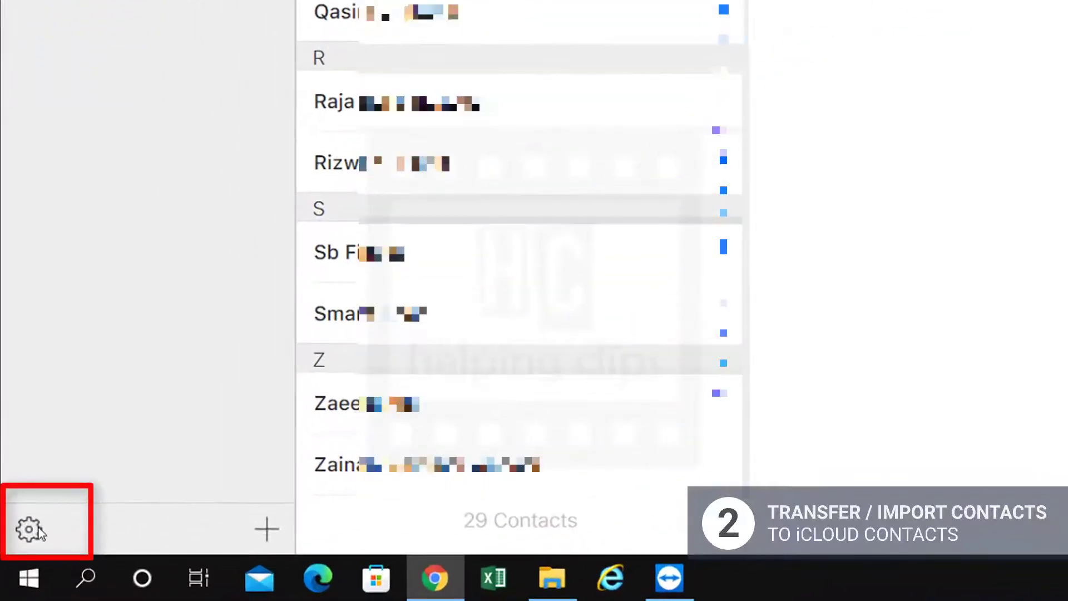
Import contacts.vcf from Downloads using the gear menu's Import vCard option.
{"action": "left_click", "coordinate": [38, 528]}
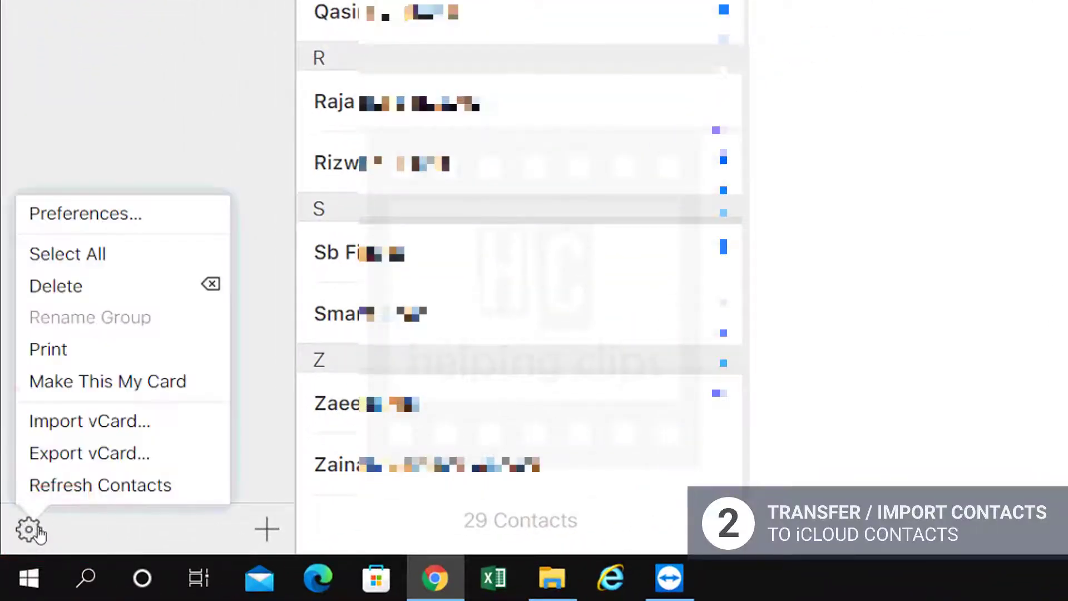
{"action": "left_click", "coordinate": [118, 426]}
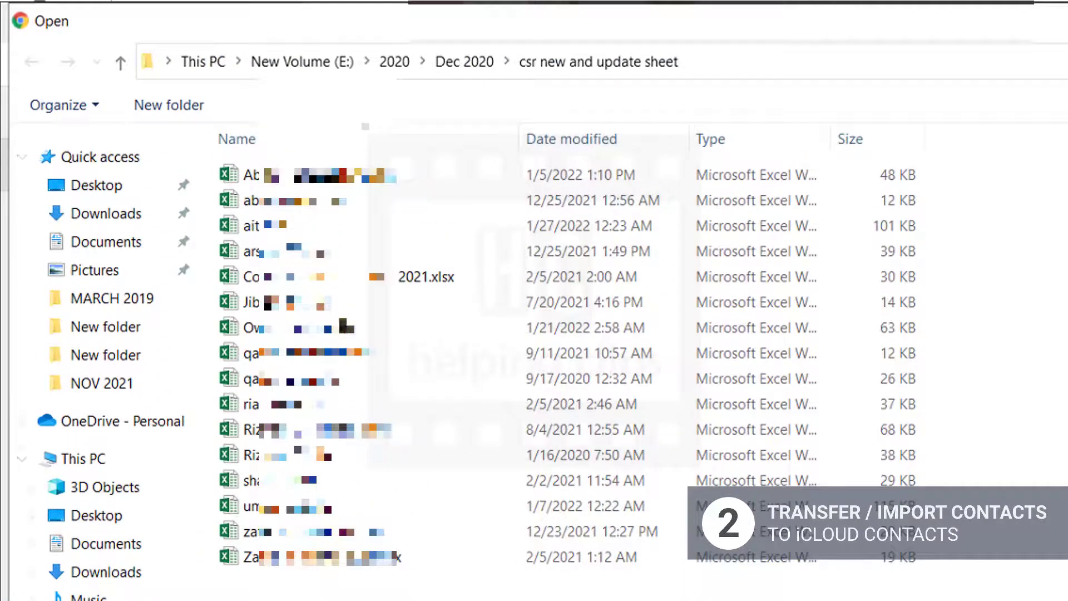
{"action": "left_click", "coordinate": [126, 217]}
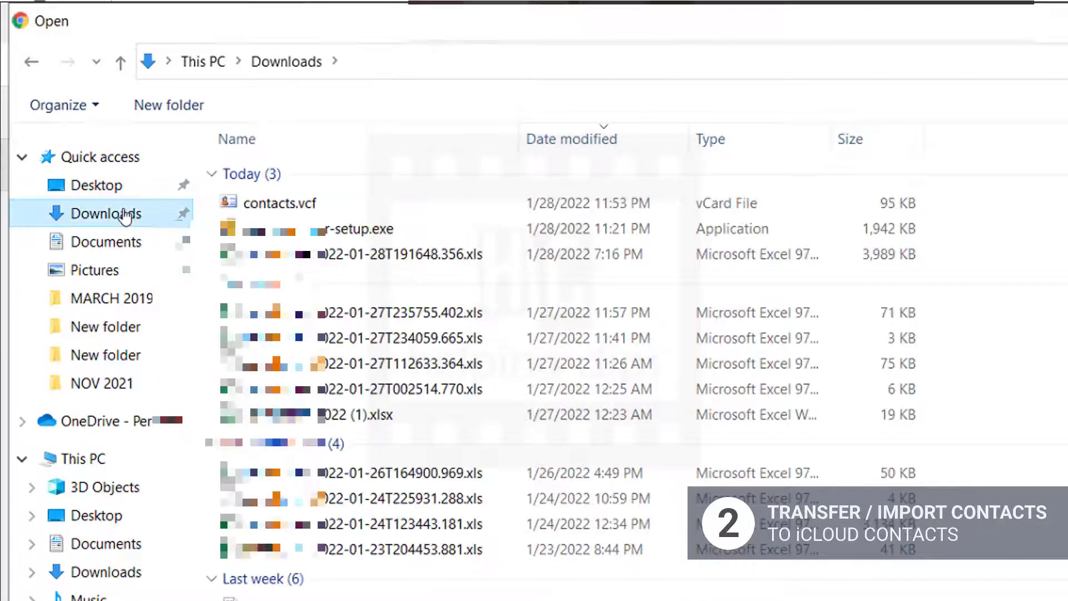
{"action": "left_click", "coordinate": [278, 210]}
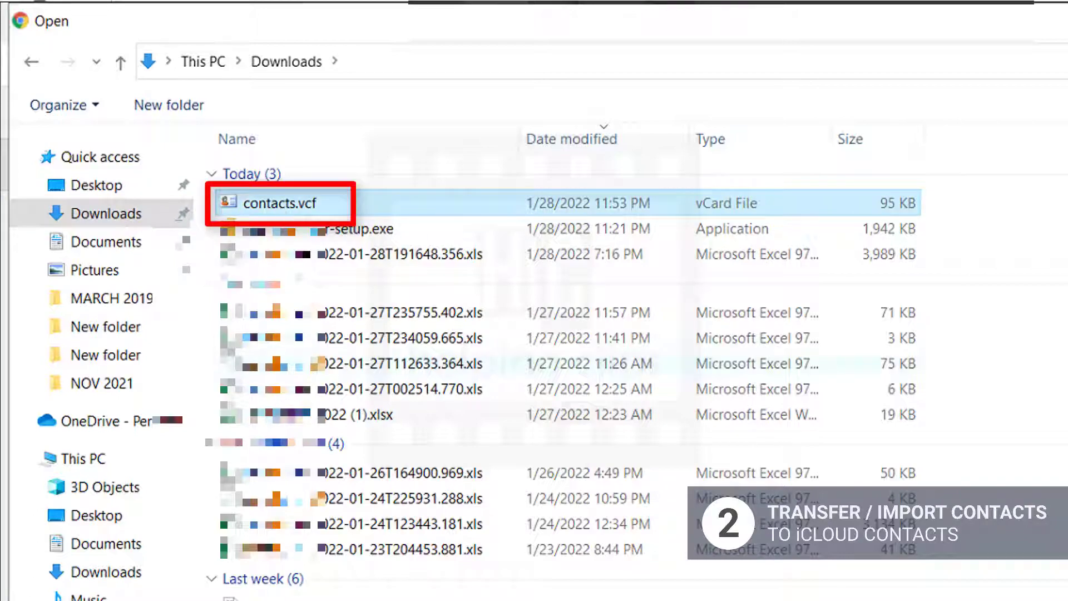
{"action": "key", "text": "Return"}
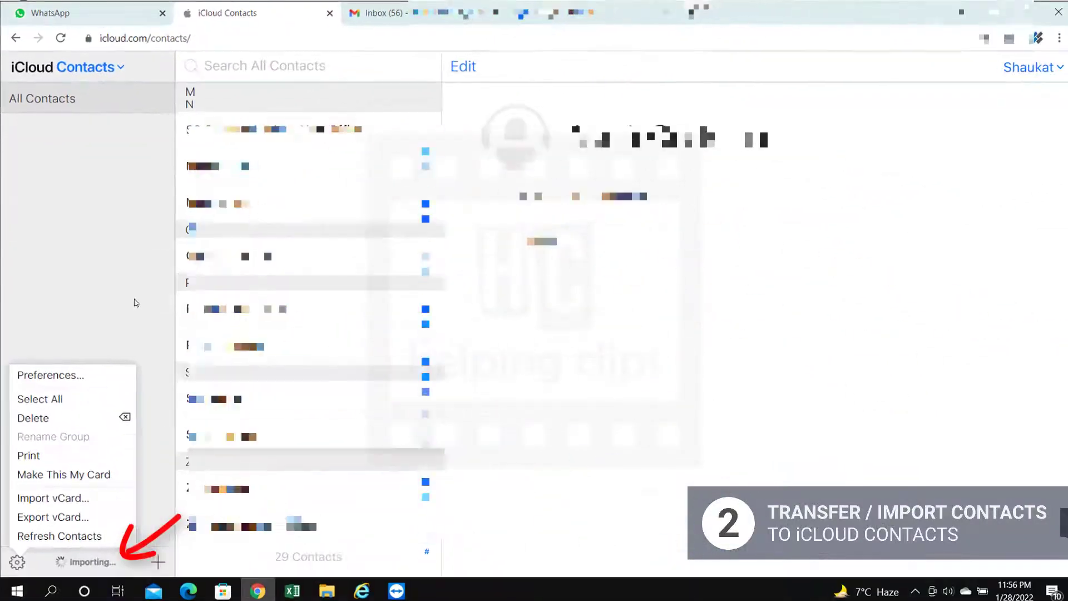
{"action": "left_click", "coordinate": [108, 566]}
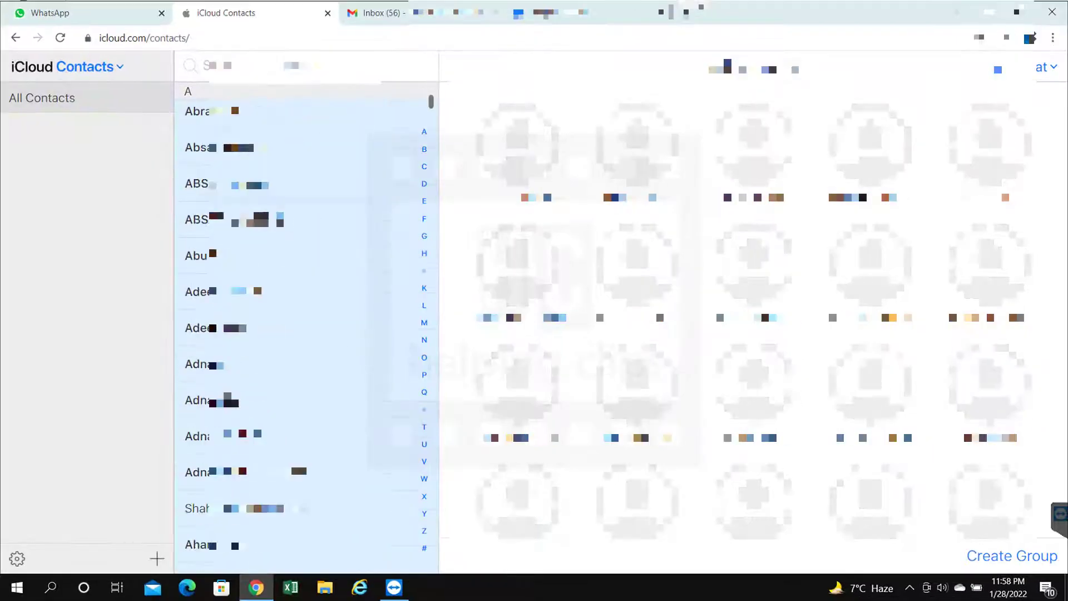
Scroll to the bottom of All Contacts to verify the count reached 724.
{"action": "scroll", "coordinate": [429, 310], "scroll_direction": "down", "scroll_amount": 20}
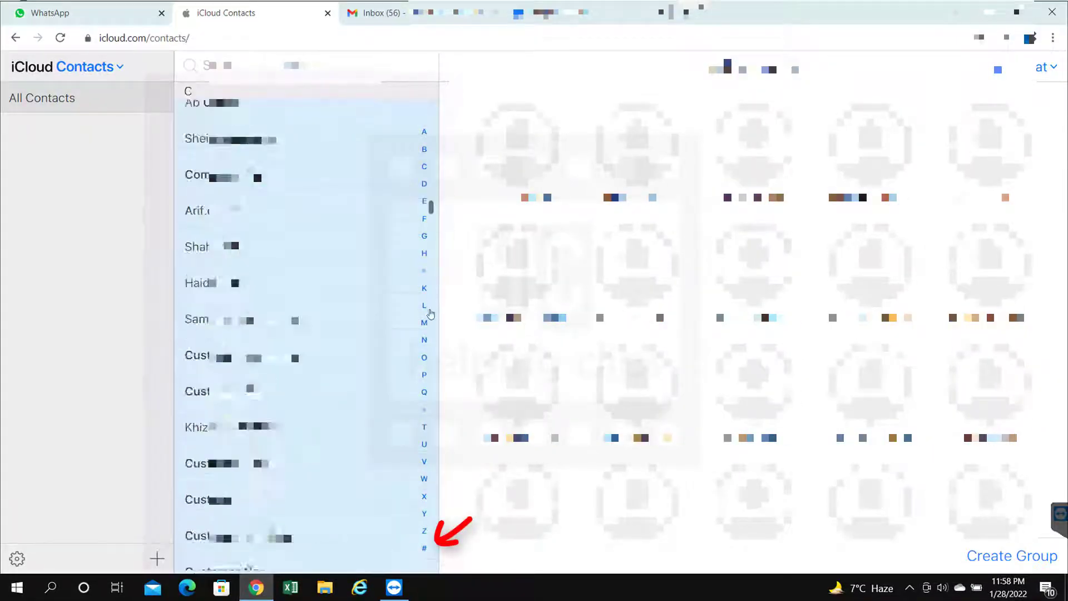
{"action": "scroll", "coordinate": [436, 545], "scroll_direction": "down", "scroll_amount": 10}
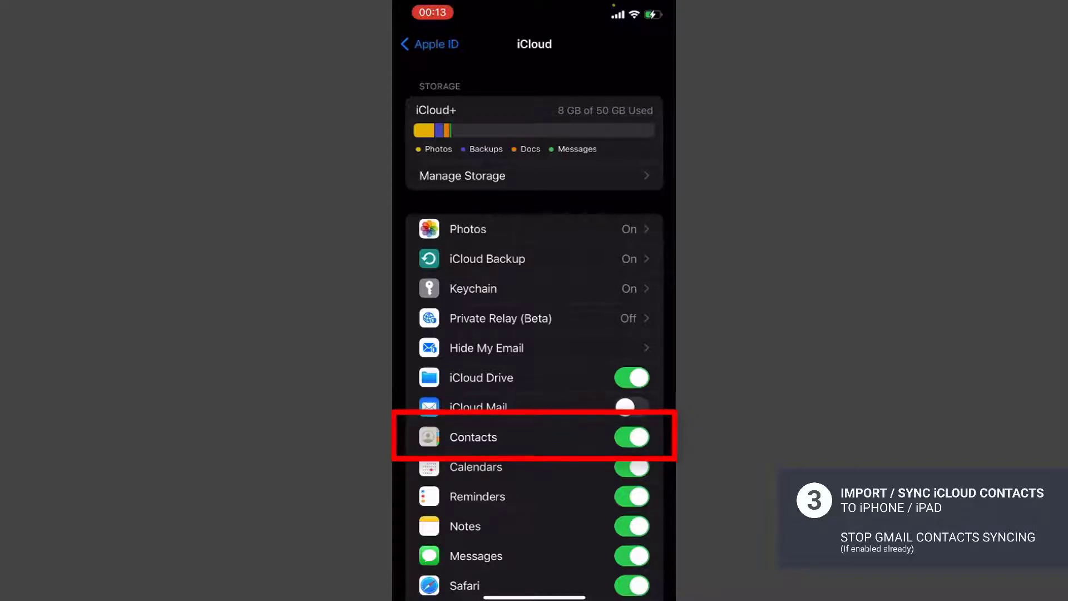
Toggle iCloud Contacts off keeping them on the iPhone, then back on and merge local contacts.
{"action": "left_click", "coordinate": [632, 437]}
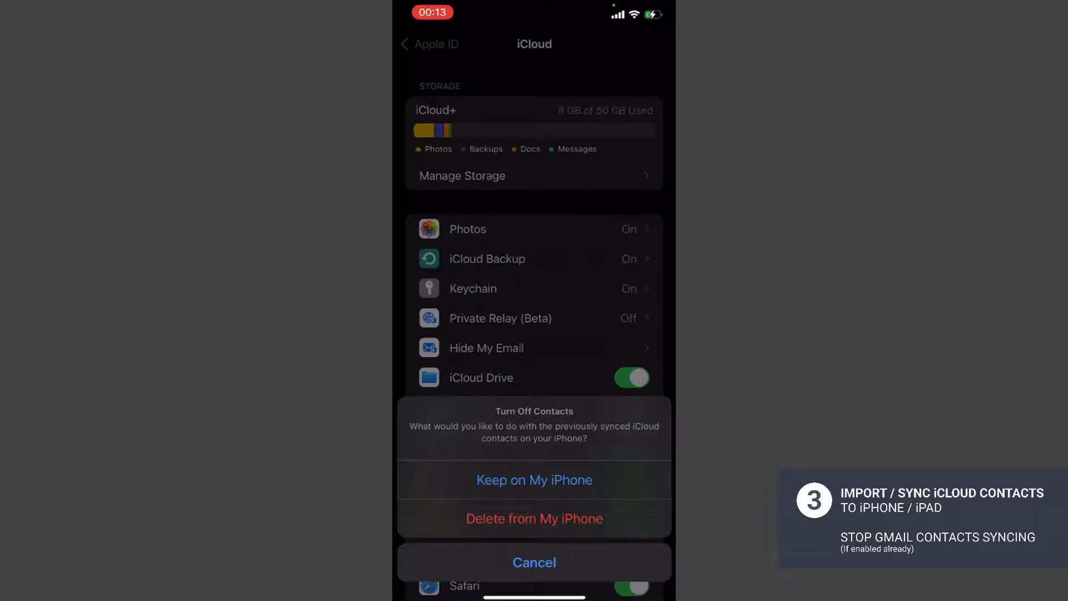
{"action": "left_click", "coordinate": [534, 479]}
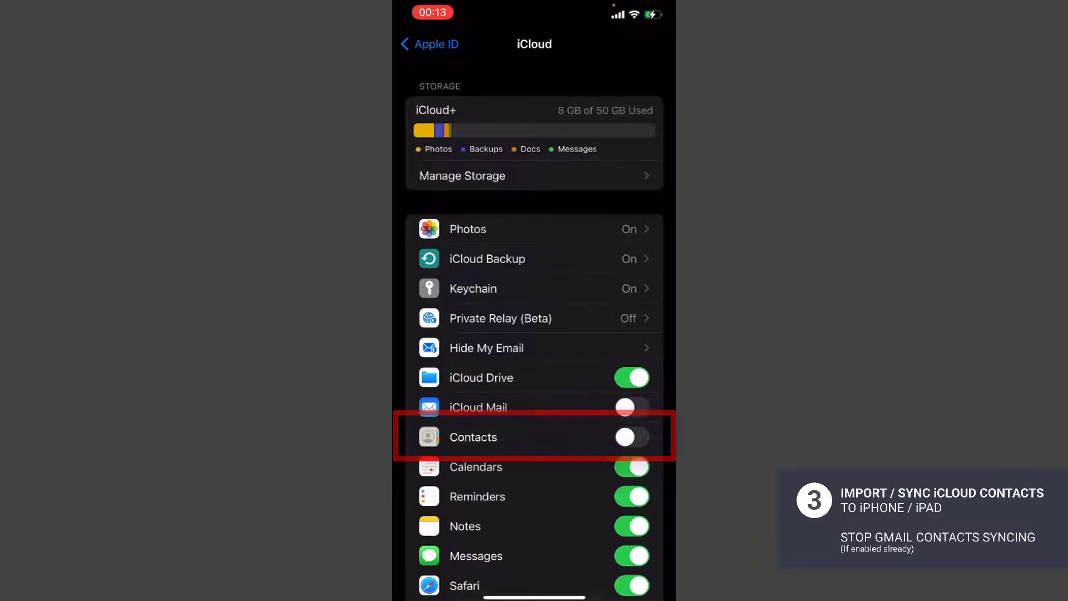
{"action": "left_click", "coordinate": [632, 437]}
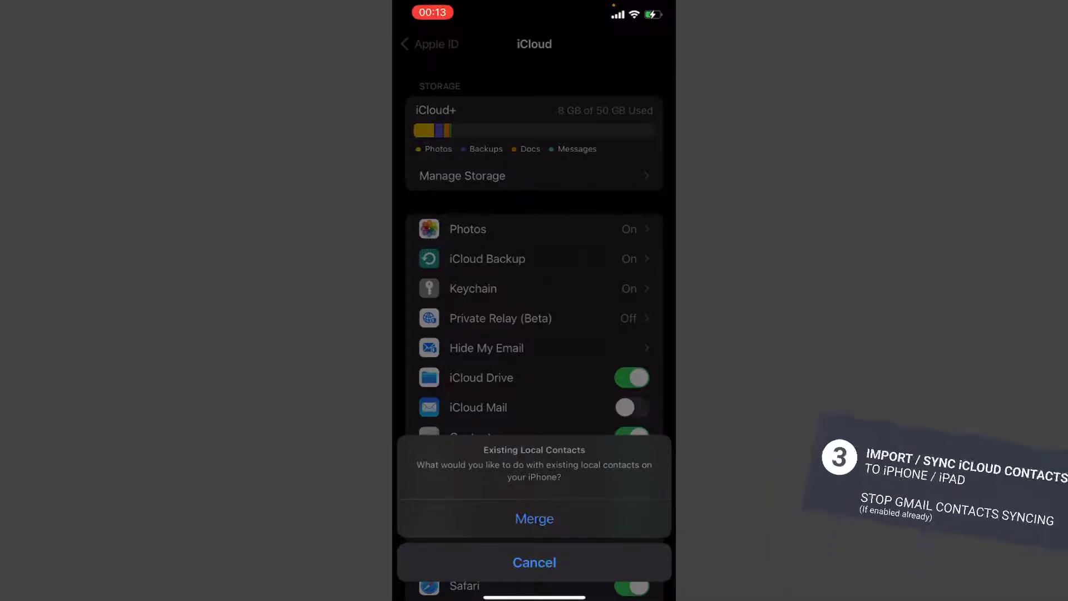
{"action": "left_click", "coordinate": [534, 519]}
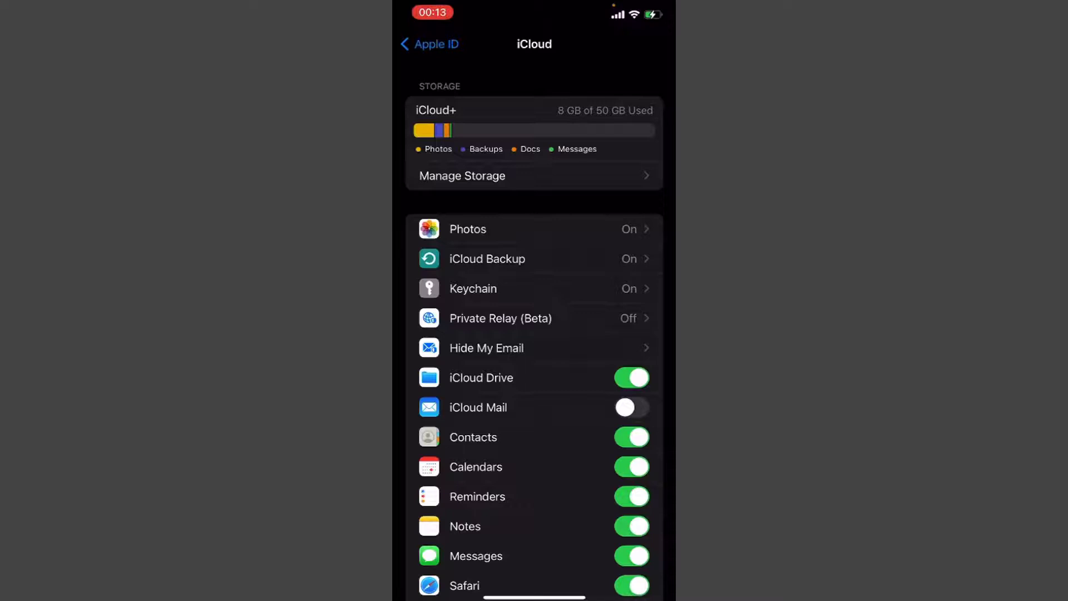
In Mail > Accounts > Gmail, switch off Contacts and delete Gmail contacts from the iPhone.
{"action": "left_click", "coordinate": [429, 44]}
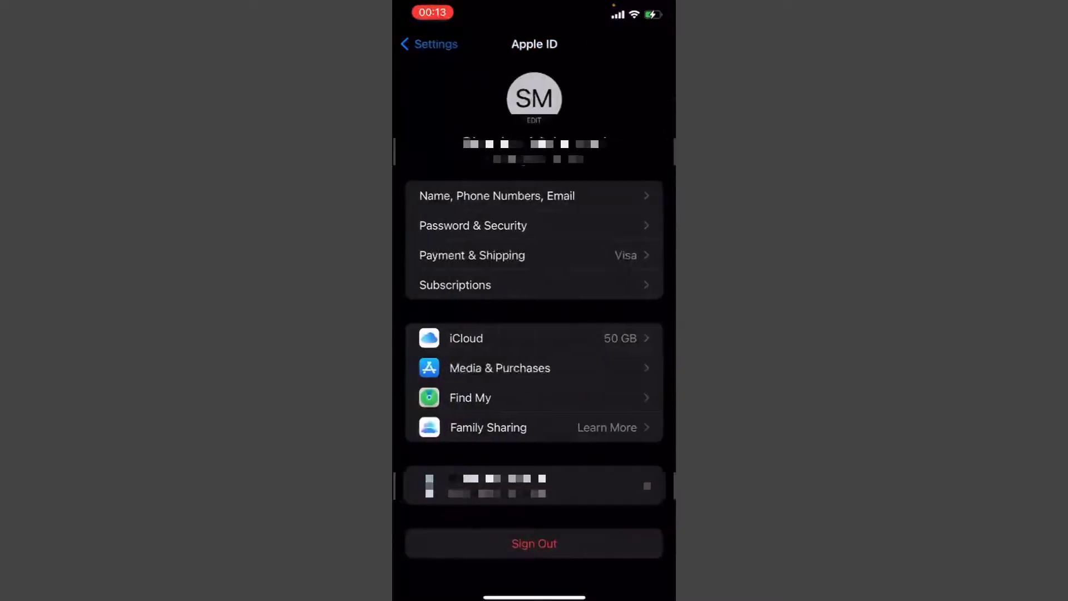
{"action": "left_click", "coordinate": [430, 44]}
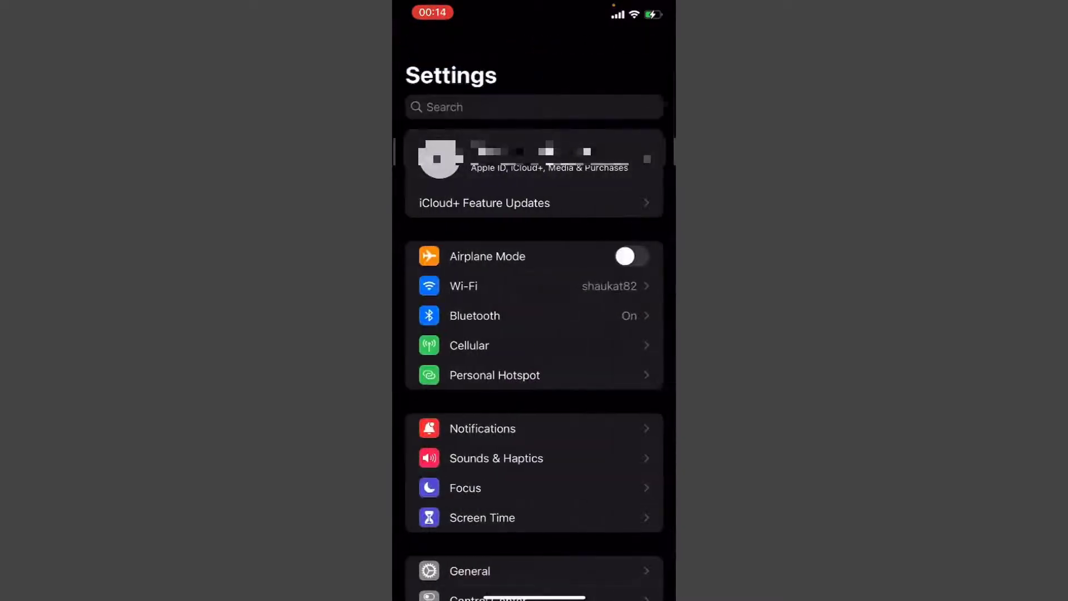
{"action": "scroll", "coordinate": [534, 333], "scroll_direction": "down", "scroll_amount": 10}
{"action": "scroll", "coordinate": [534, 334], "scroll_direction": "down", "scroll_amount": 3}
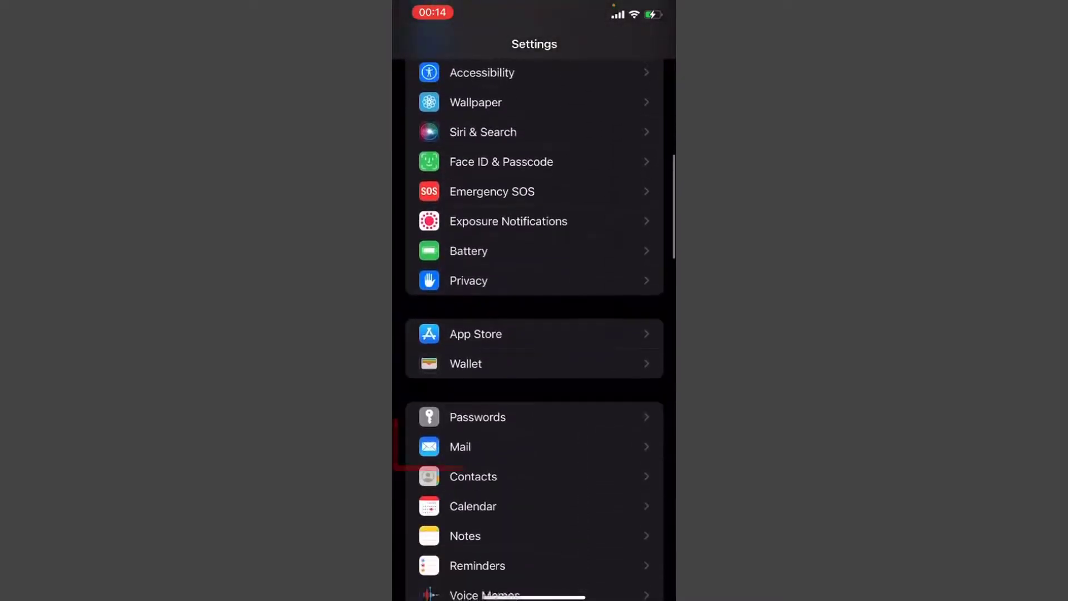
{"action": "left_click", "coordinate": [460, 446]}
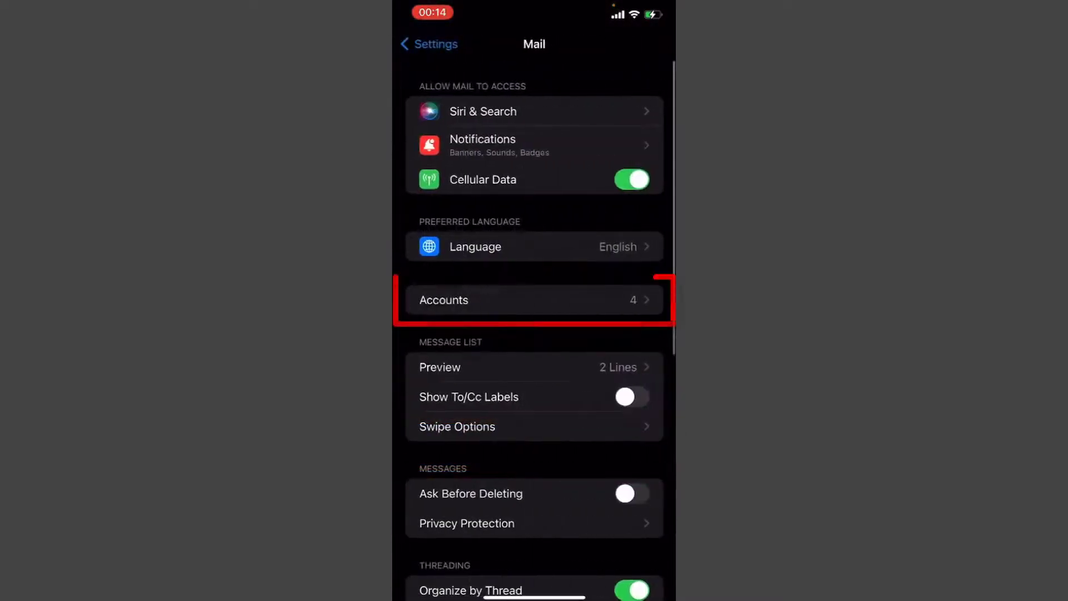
{"action": "left_click", "coordinate": [444, 300]}
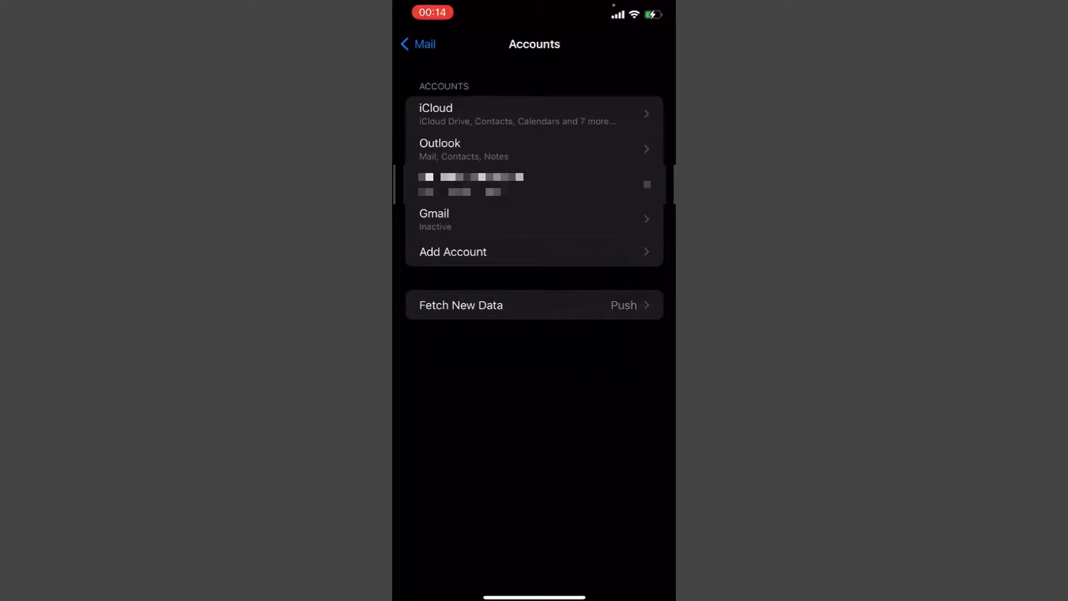
{"action": "left_click", "coordinate": [434, 219]}
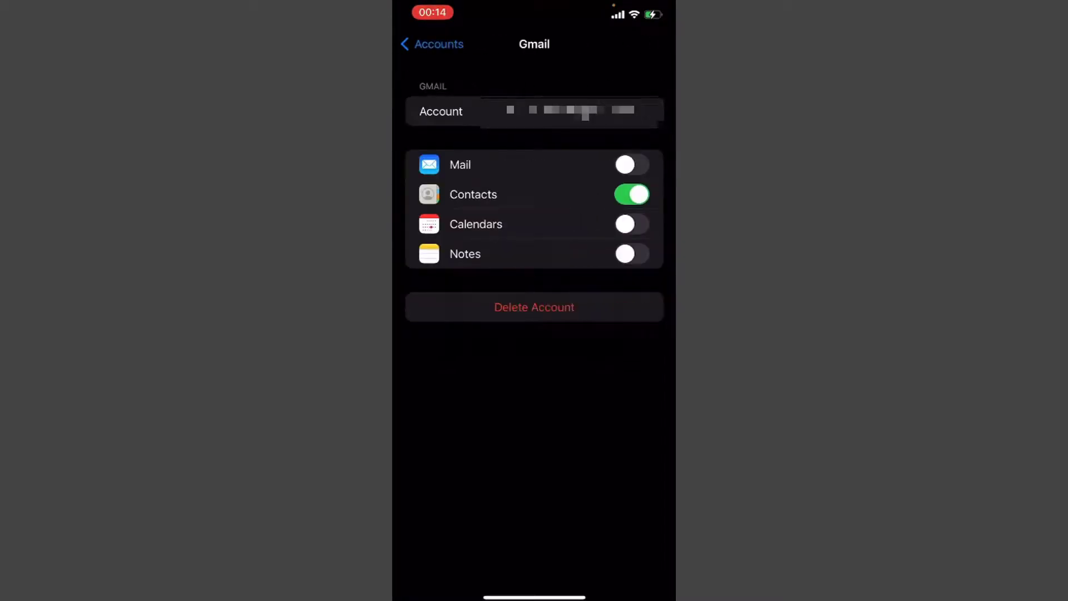
{"action": "left_click", "coordinate": [631, 194]}
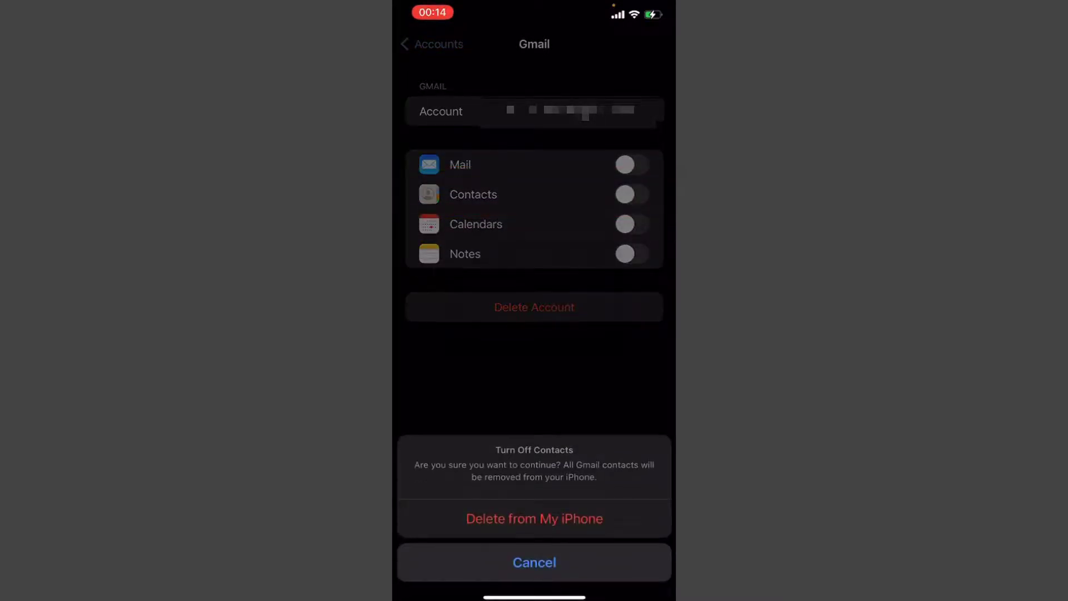
{"action": "left_click", "coordinate": [534, 519]}
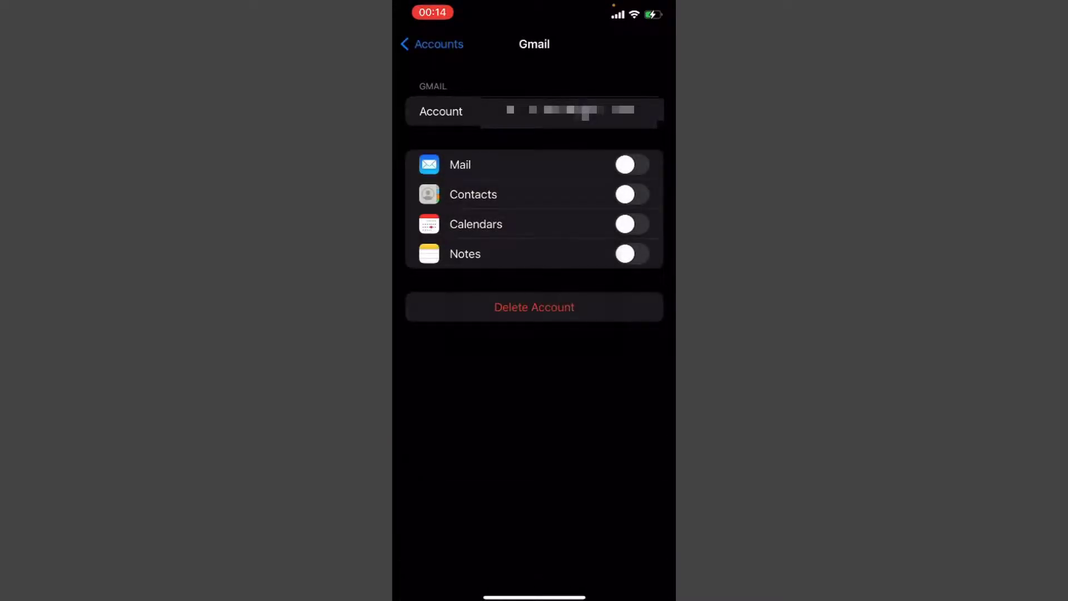
Back out to the Settings home and check the contact list totals 732 contacts.
{"action": "left_click", "coordinate": [431, 44]}
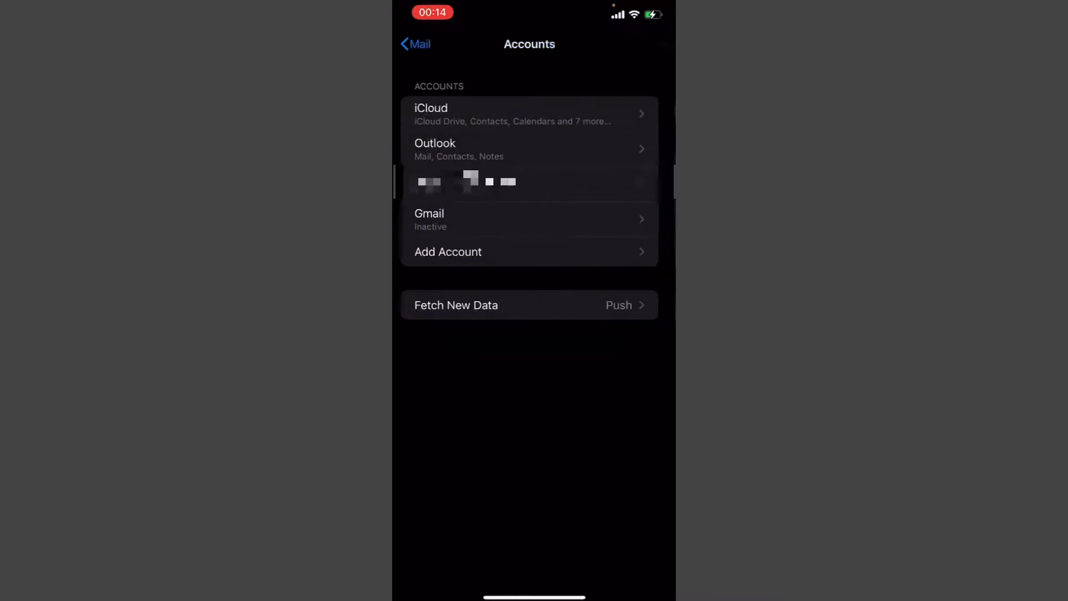
{"action": "left_click", "coordinate": [418, 44]}
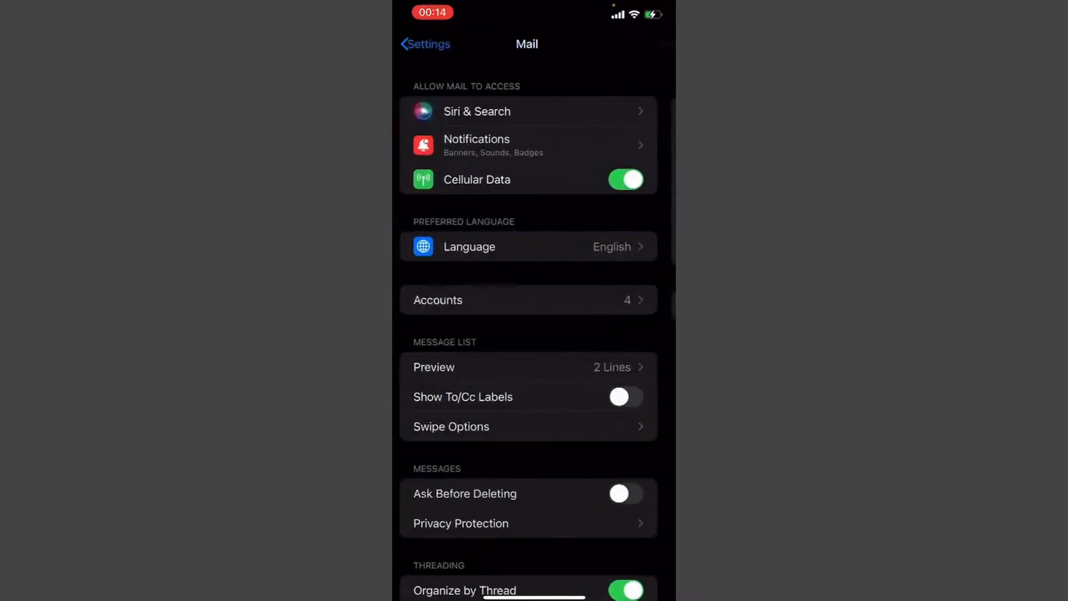
{"action": "left_click", "coordinate": [422, 44]}
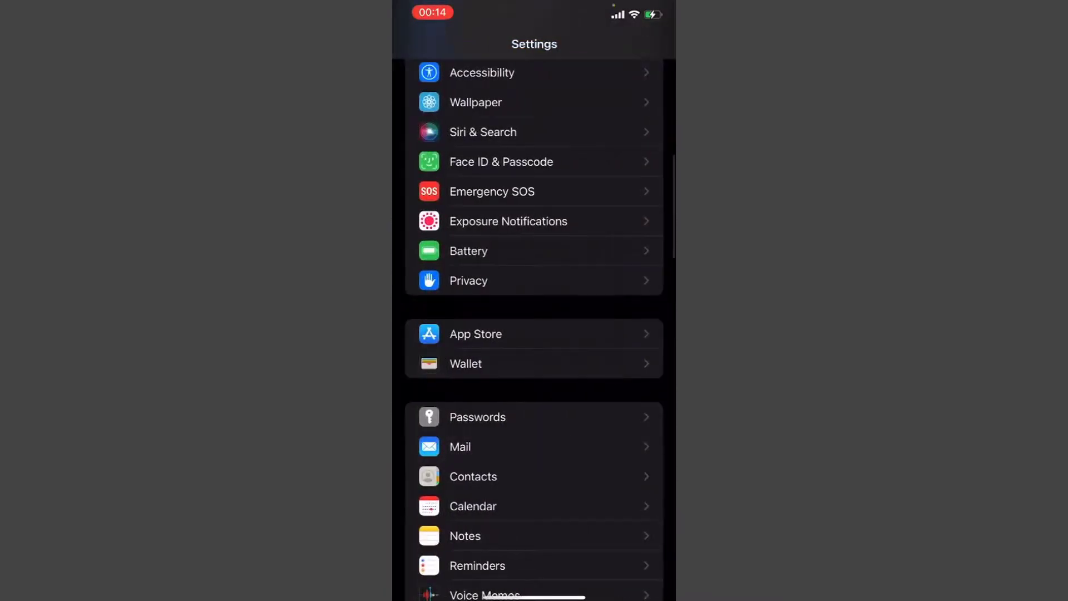
{"action": "scroll", "coordinate": [534, 300], "scroll_direction": "up", "scroll_amount": 10}
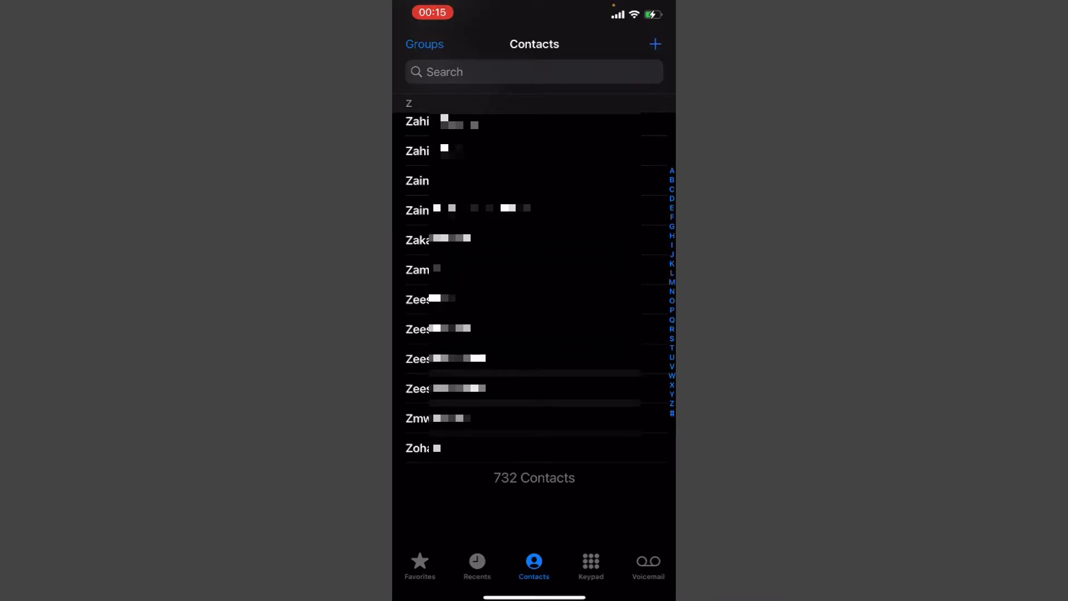
{"action": "scroll", "coordinate": [534, 278], "scroll_direction": "down", "scroll_amount": 2}
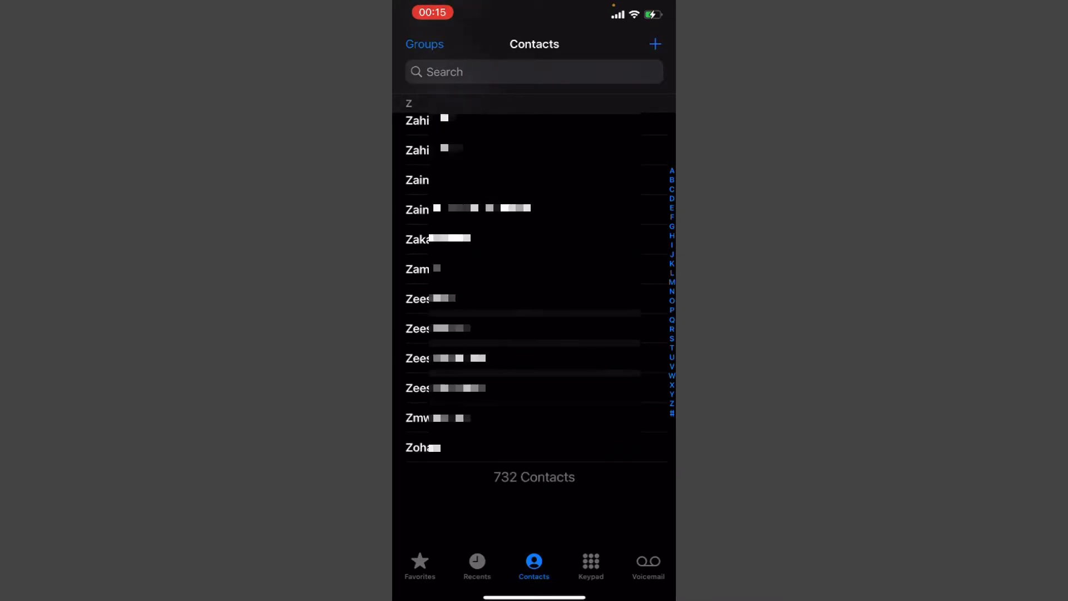